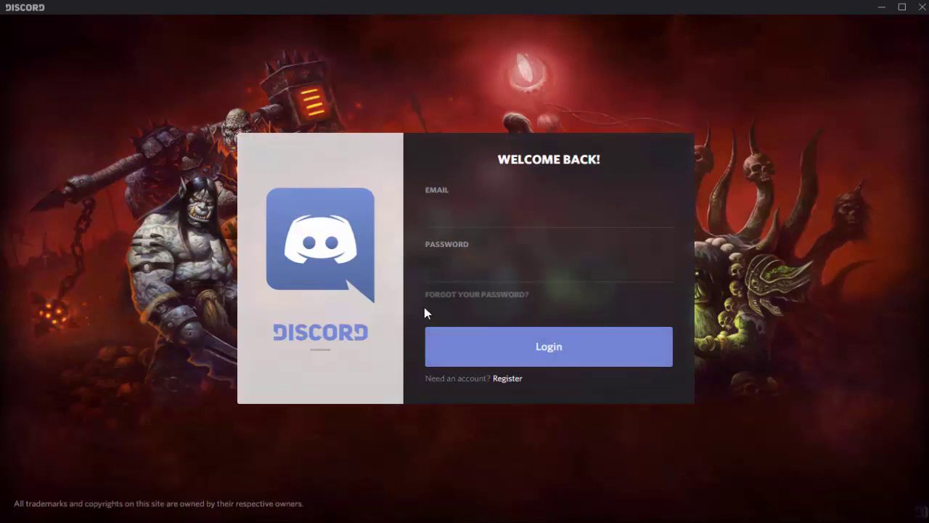
Step: Register a new Discord account with the e-mail address, username Yoshi and a password
{"action": "left_click", "coordinate": [505, 380]}
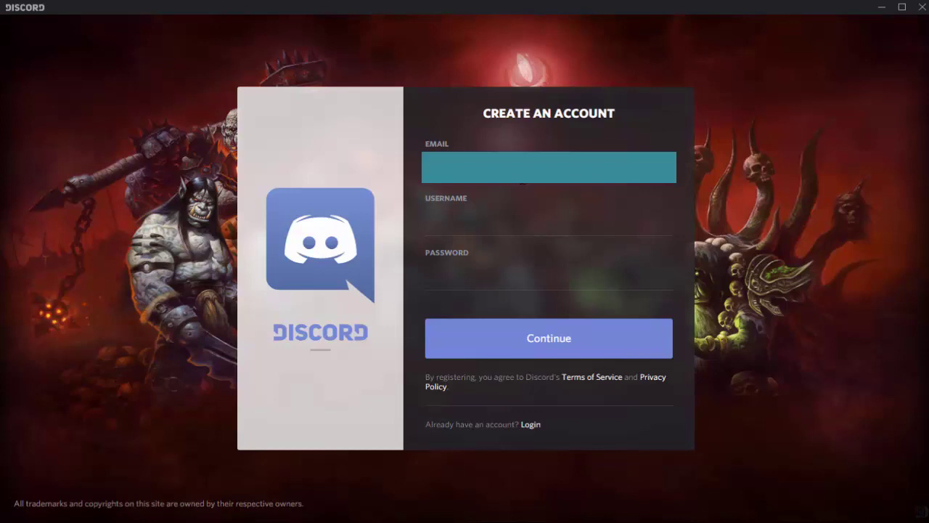
{"action": "left_click", "coordinate": [516, 226]}
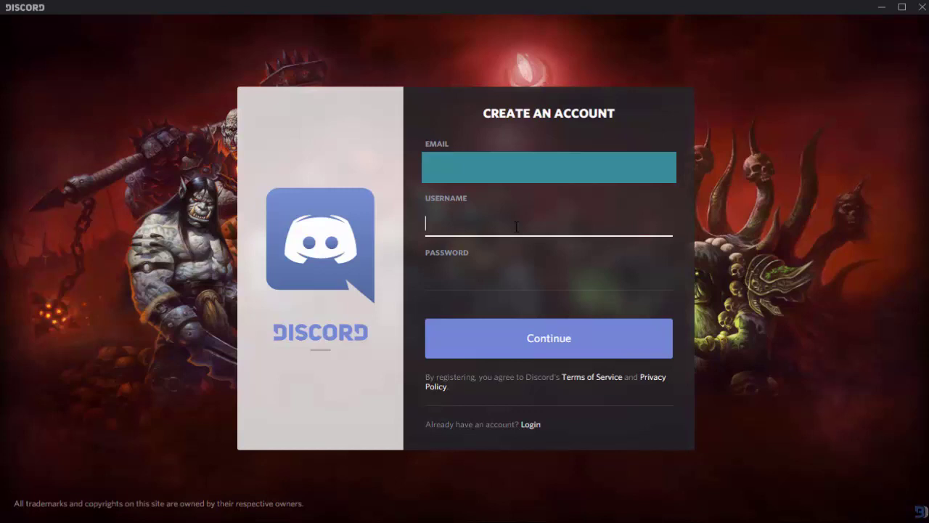
{"action": "left_click", "coordinate": [516, 227]}
{"action": "type", "text": "Mickael"}
{"action": "key", "text": "BackSpace"}
{"action": "key", "text": "BackSpace"}
{"action": "key", "text": "BackSpace"}
{"action": "type", "text": "Yoshi"}
{"action": "left_click", "coordinate": [510, 273]}
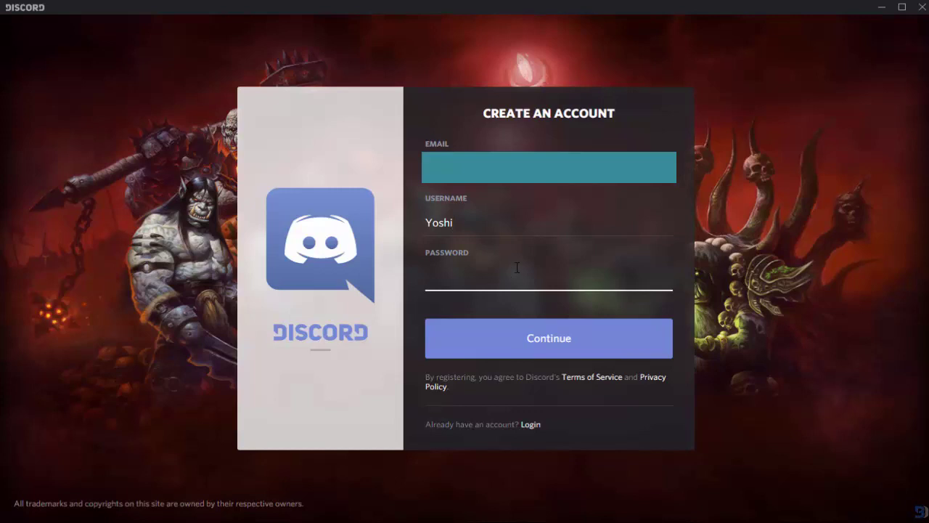
{"action": "type", "text": "********"}
{"action": "left_click", "coordinate": [520, 334]}
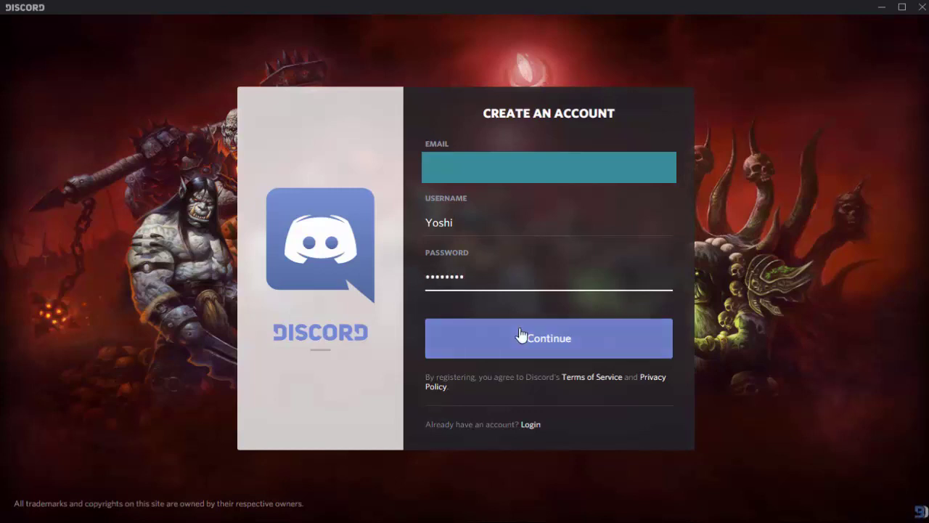
Step: Complete registration, dismiss the welcome message and open User Settings
{"action": "left_click", "coordinate": [520, 334]}
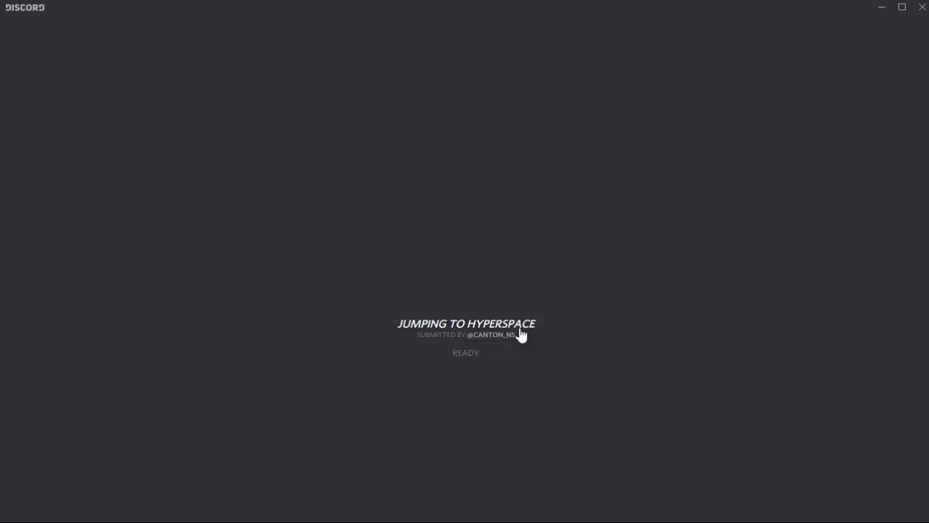
{"action": "key", "text": "Escape"}
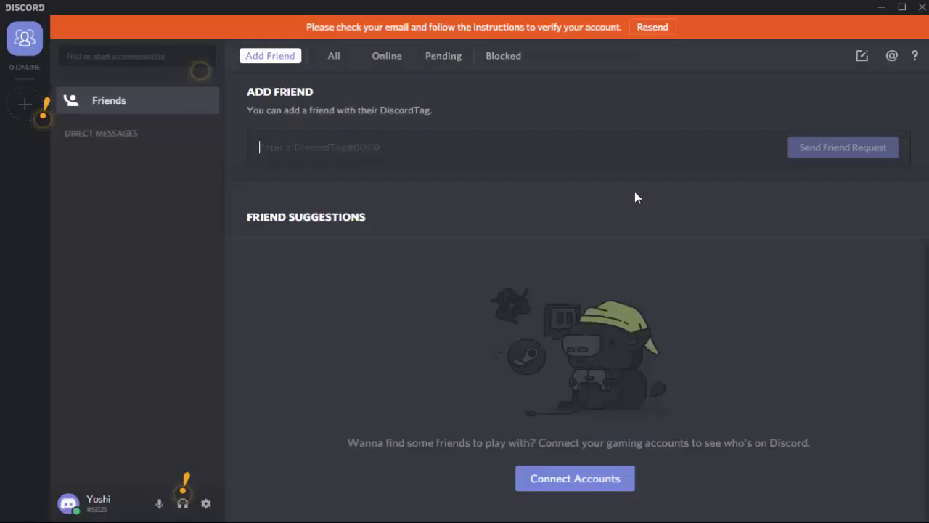
{"action": "left_click", "coordinate": [67, 508]}
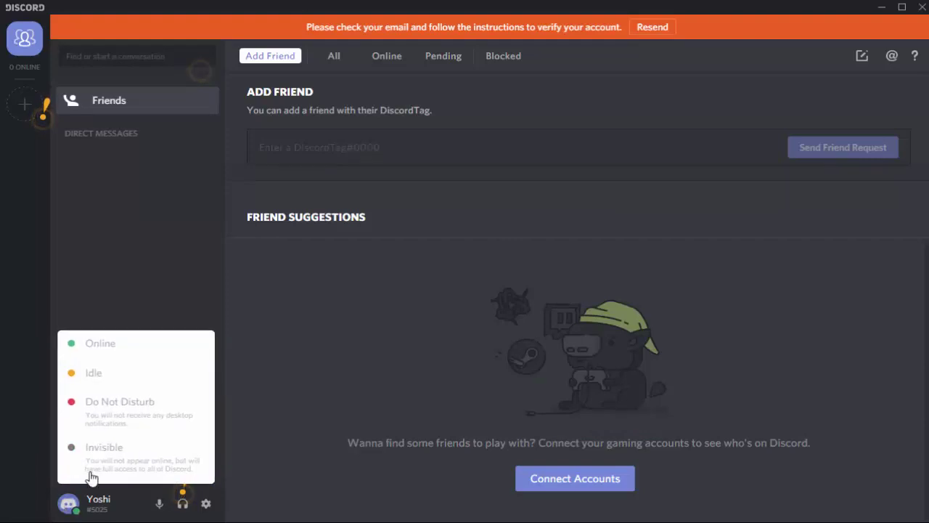
{"action": "left_click", "coordinate": [206, 503]}
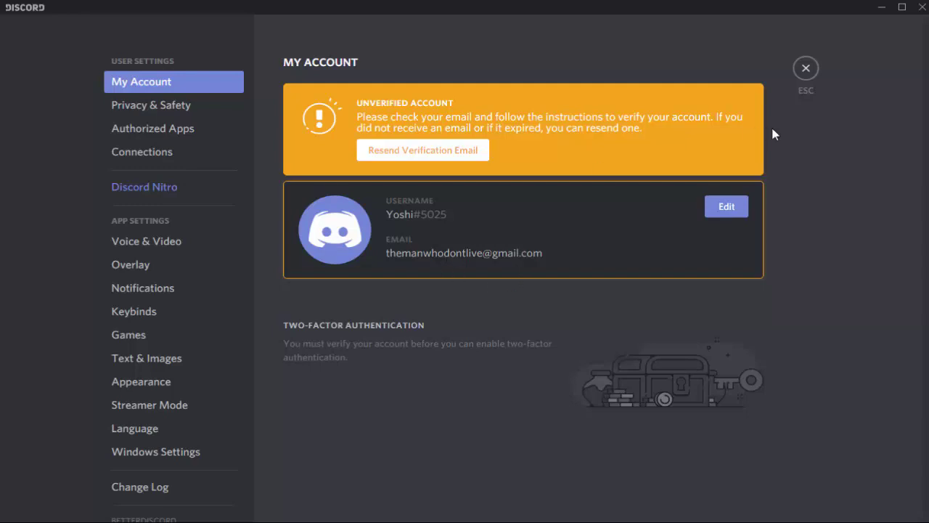
Step: Resend the verification e-mail from the account details, then launch Google Chrome
{"action": "left_click", "coordinate": [733, 206]}
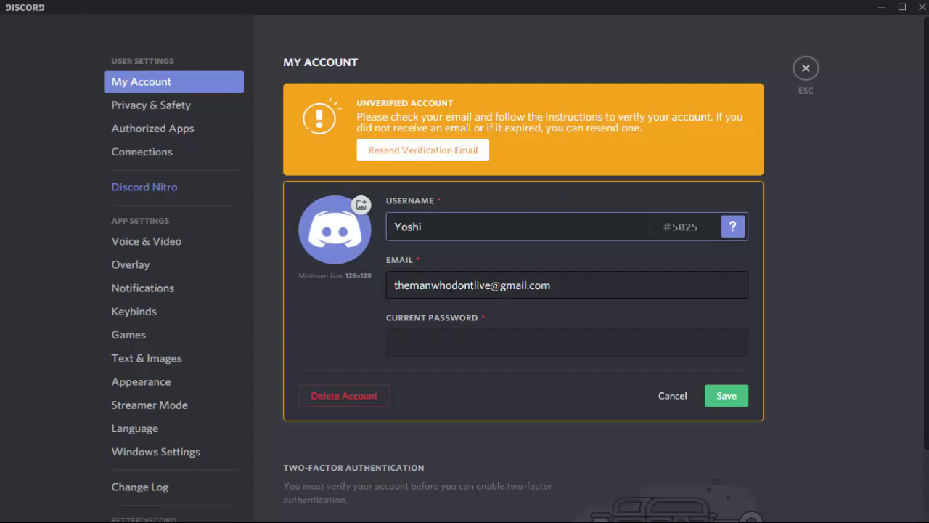
{"action": "left_click", "coordinate": [459, 155]}
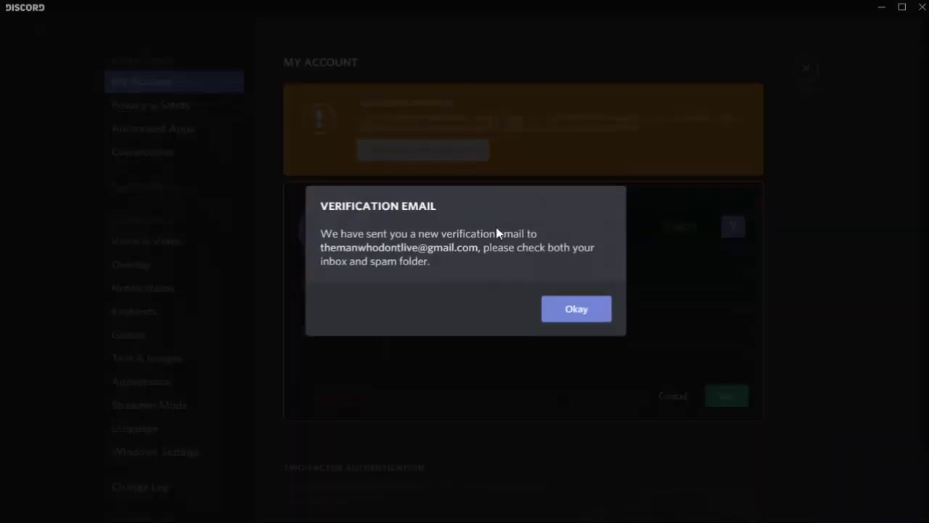
{"action": "left_click", "coordinate": [572, 318]}
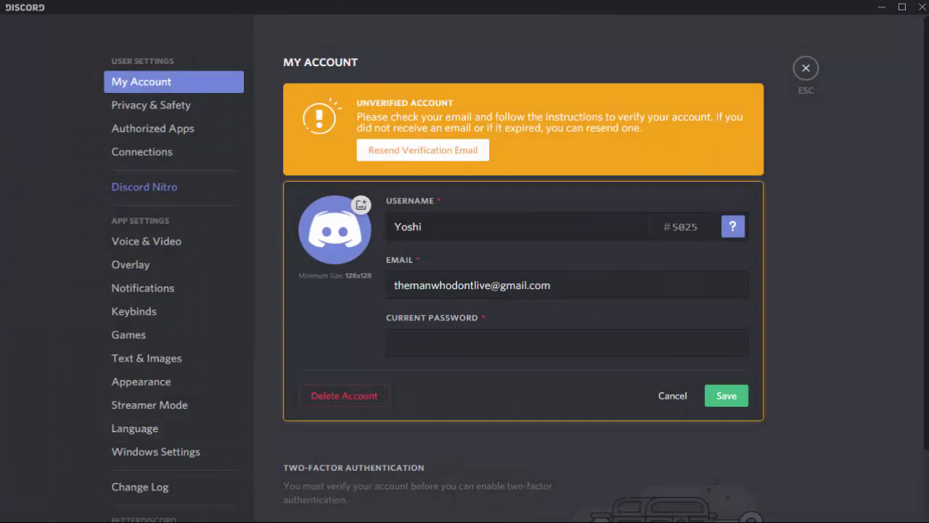
{"action": "key", "text": "super"}
{"action": "left_click", "coordinate": [99, 355]}
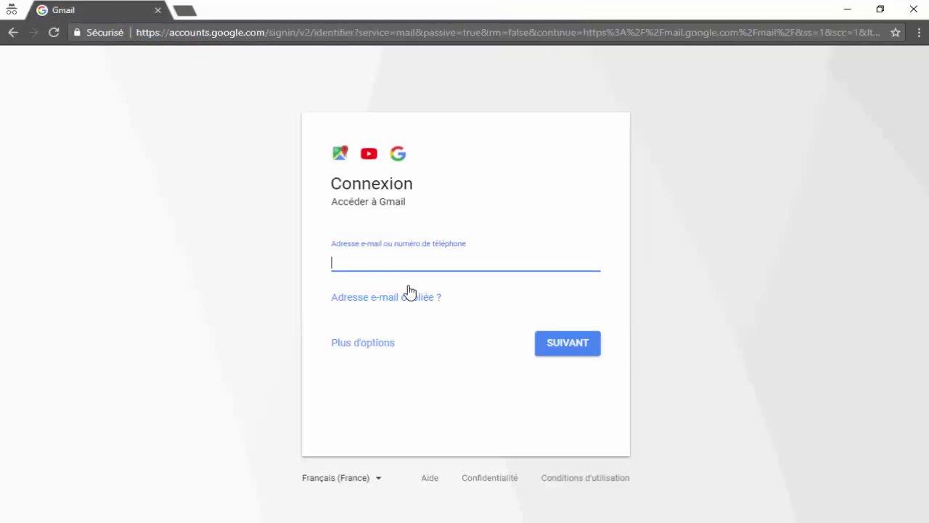
Step: Sign in to Gmail with the account's e-mail and password and open the Discord verification e-mail
{"action": "key", "text": "Return"}
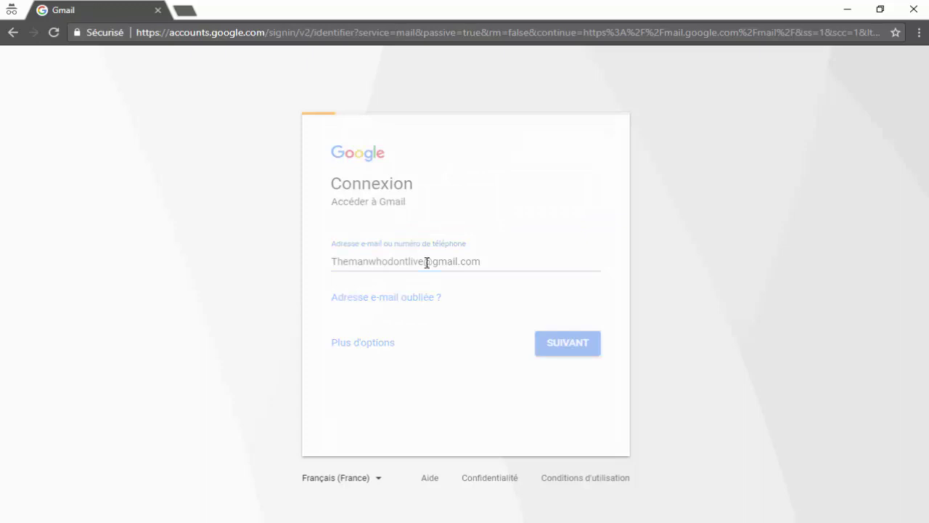
{"action": "type", "text": "••"}
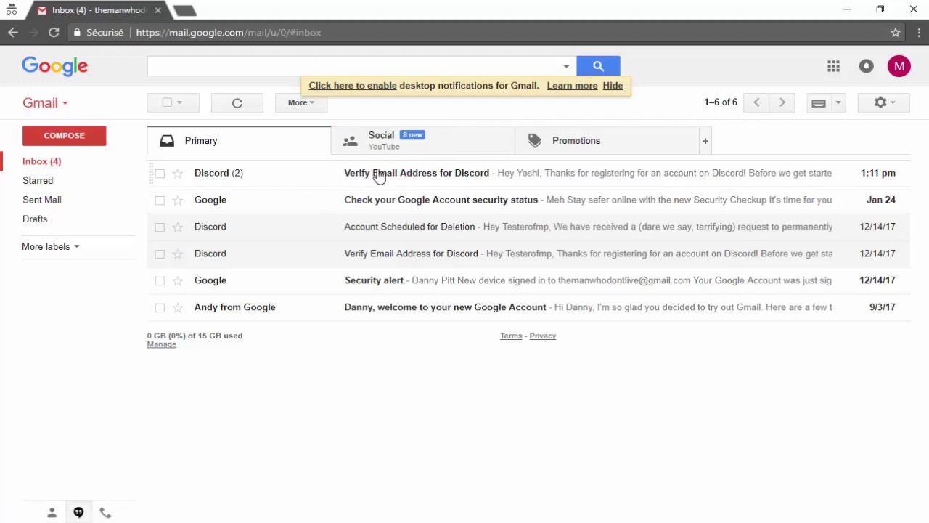
{"action": "left_click", "coordinate": [376, 173]}
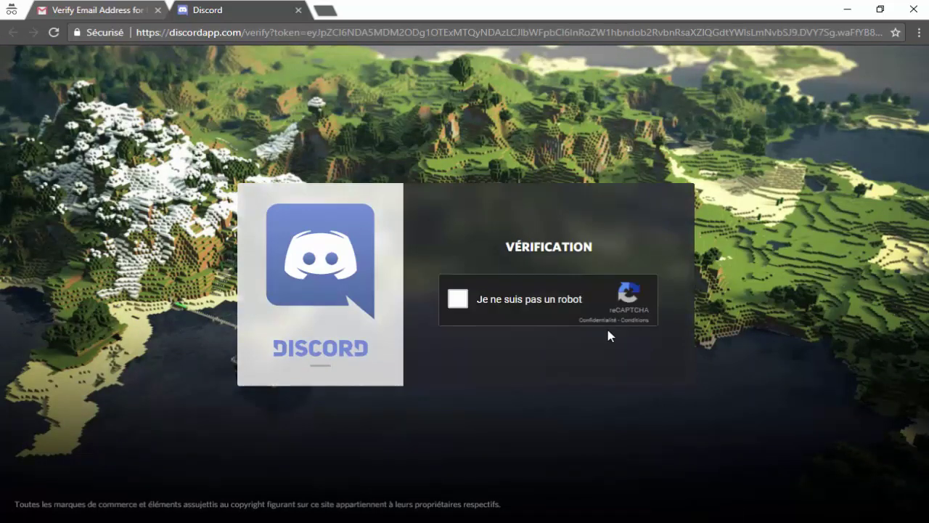
Step: Tick the reCAPTCHA box, mark all vehicle tiles in the first grid and continue with SUIVANT
{"action": "left_click", "coordinate": [460, 302]}
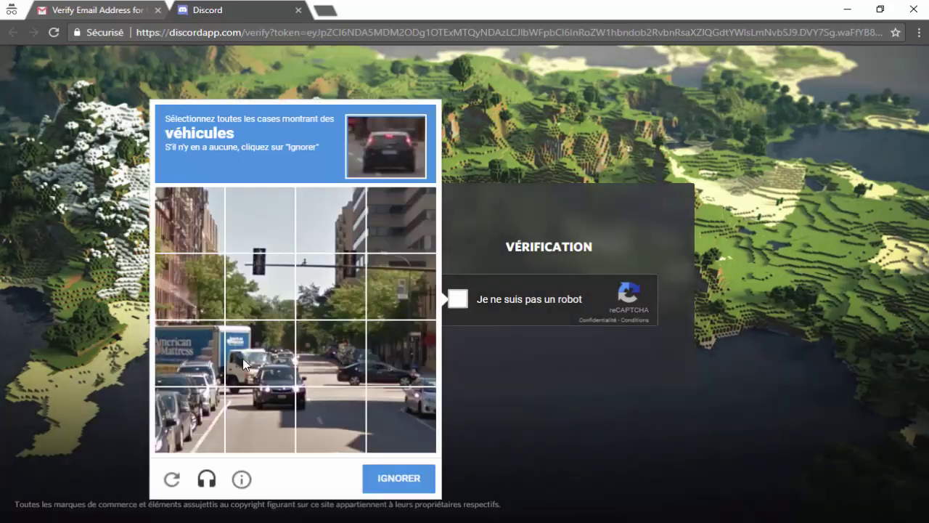
{"action": "left_click", "coordinate": [269, 354]}
{"action": "left_click", "coordinate": [268, 420]}
{"action": "left_click", "coordinate": [323, 417]}
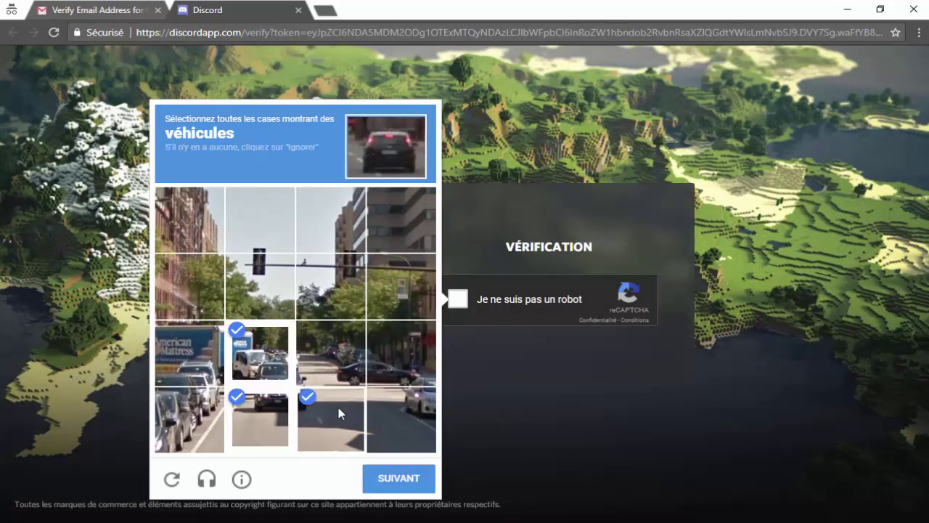
{"action": "left_click", "coordinate": [343, 361]}
{"action": "left_click", "coordinate": [396, 356]}
{"action": "left_click", "coordinate": [389, 411]}
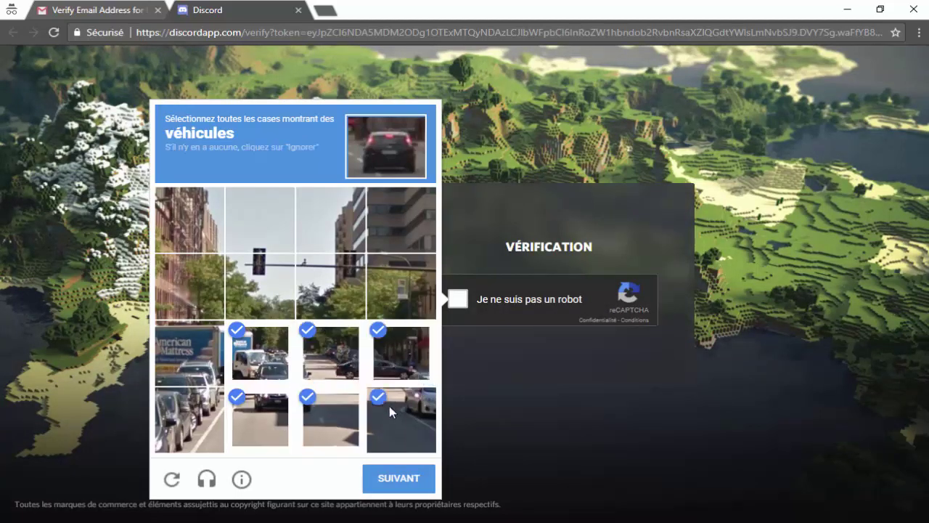
{"action": "left_click", "coordinate": [168, 412]}
{"action": "left_click", "coordinate": [184, 363]}
{"action": "left_click", "coordinate": [411, 485]}
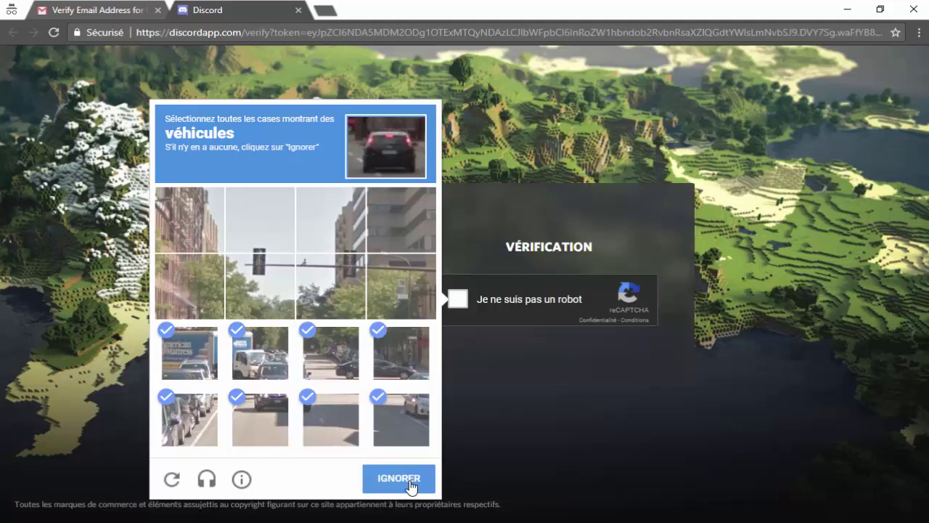
Step: Mark the three vehicle tiles in the second grid and submit with VALIDER
{"action": "left_click", "coordinate": [340, 285]}
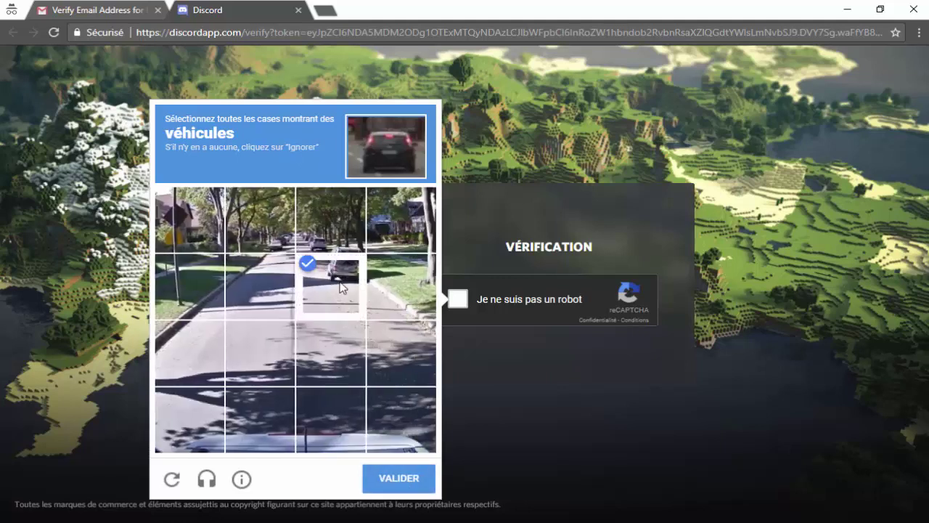
{"action": "left_click", "coordinate": [337, 217]}
{"action": "left_click", "coordinate": [280, 231]}
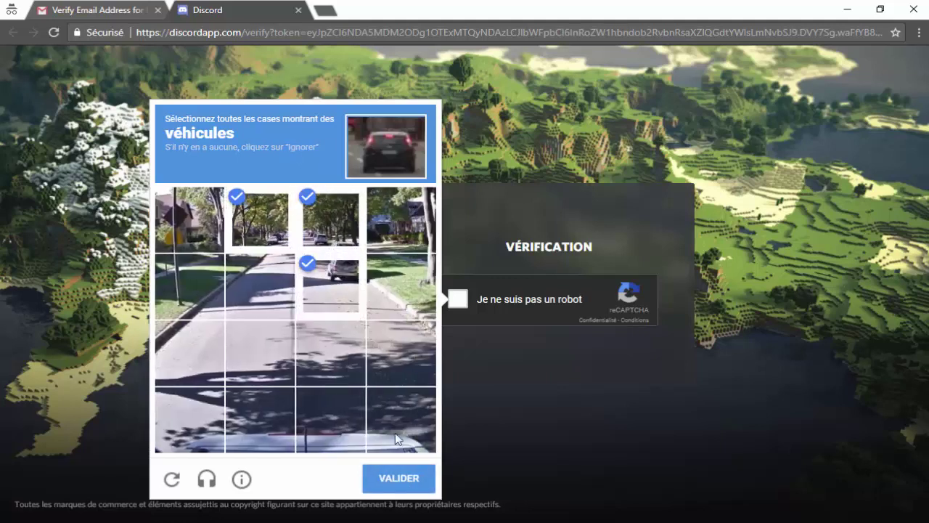
{"action": "left_click", "coordinate": [400, 479]}
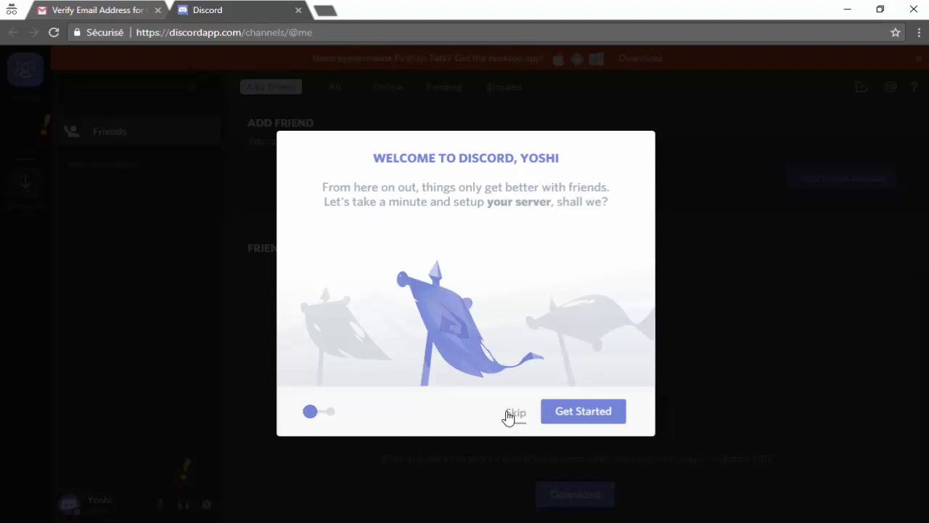
Step: Skip the welcome prompt, select the Yoshi username tag in User Settings, and return to Friends
{"action": "left_click", "coordinate": [508, 416]}
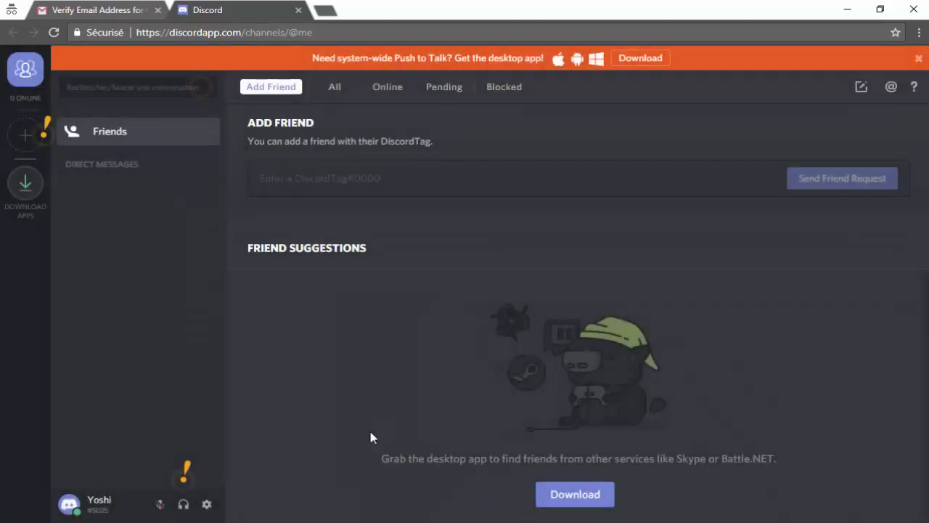
{"action": "left_click", "coordinate": [205, 505]}
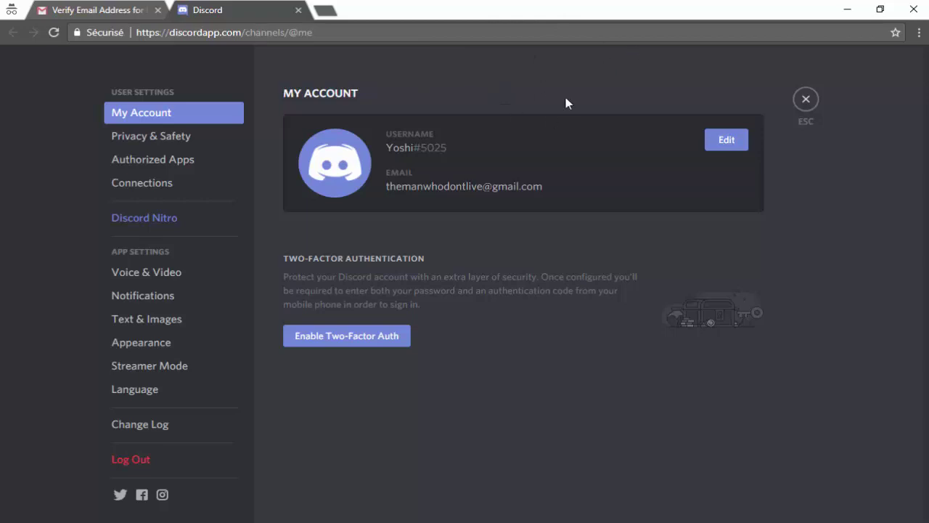
{"action": "left_click", "coordinate": [809, 103]}
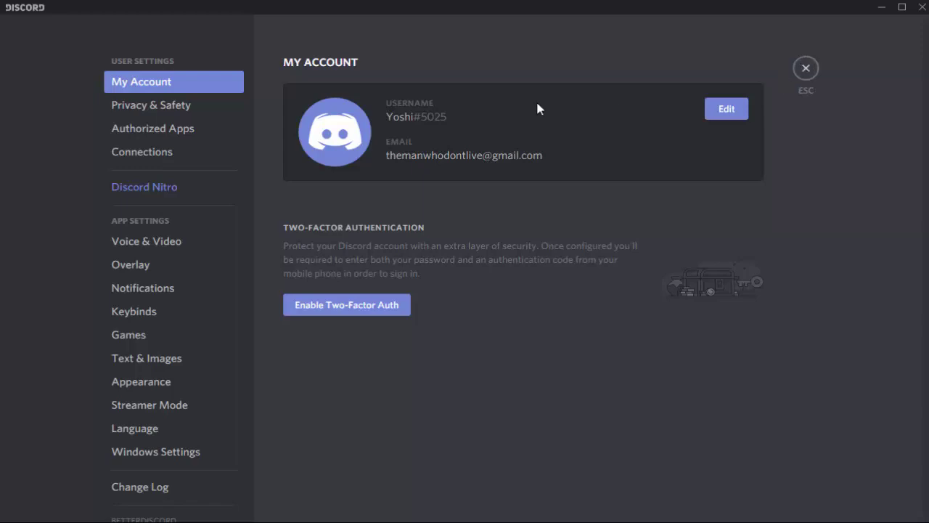
{"action": "triple_click", "coordinate": [373, 119]}
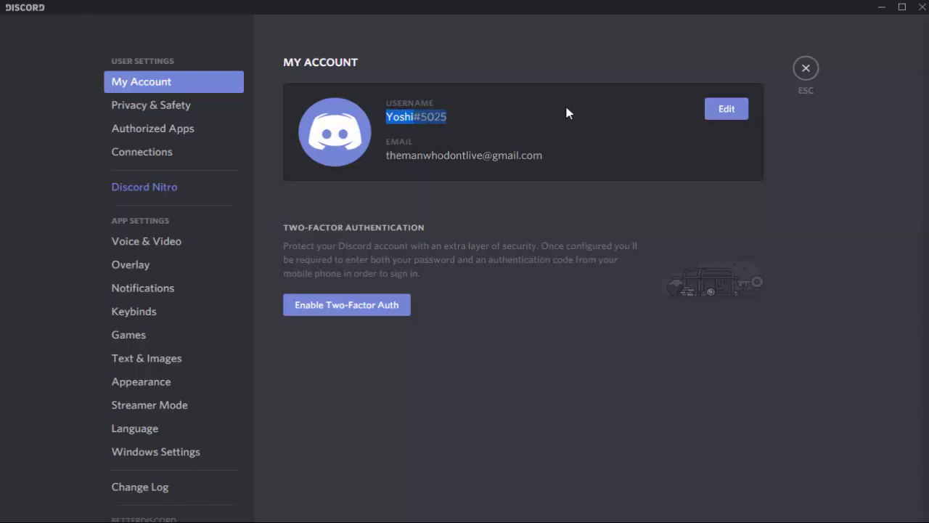
{"action": "left_click", "coordinate": [805, 70]}
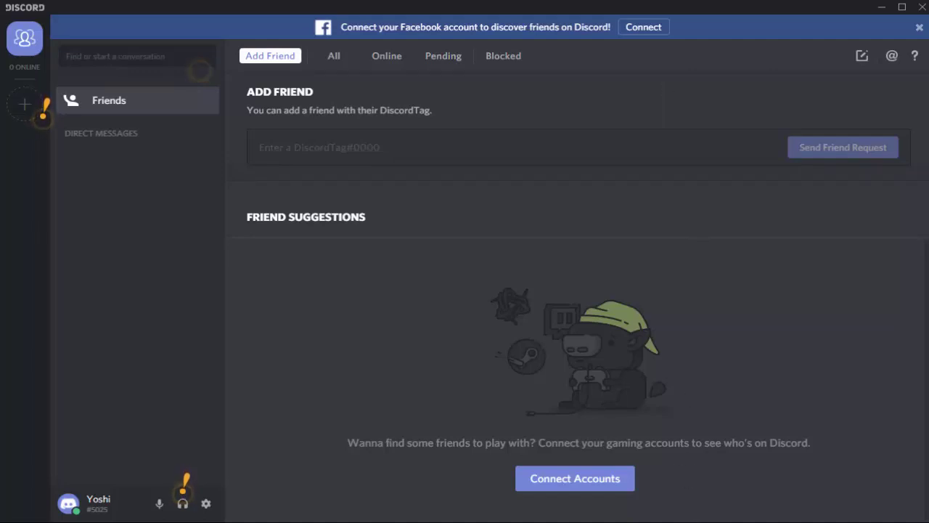
Step: Enter the friend's DiscordTag in the Add Friend field and send the friend request
{"action": "mouse_move", "coordinate": [698, 522]}
{"action": "left_click", "coordinate": [781, 466]}
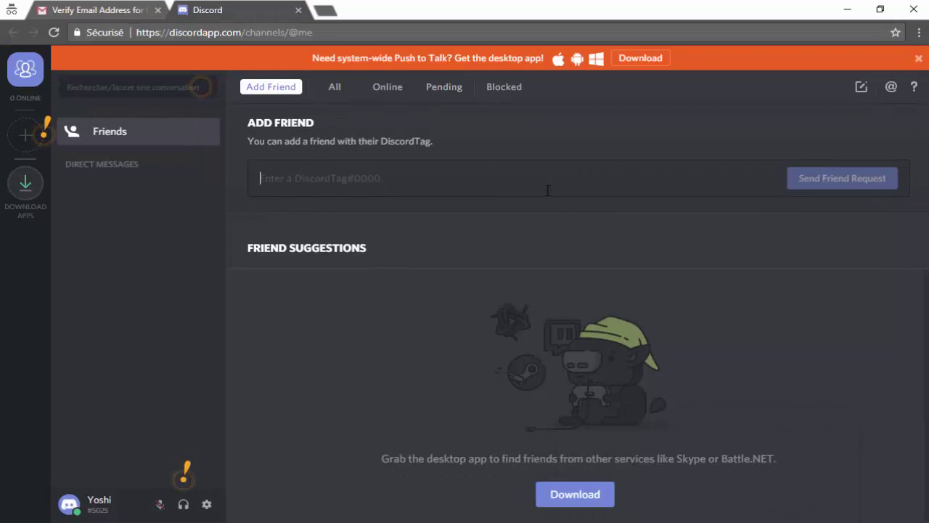
{"action": "type", "text": "MarriPaw"}
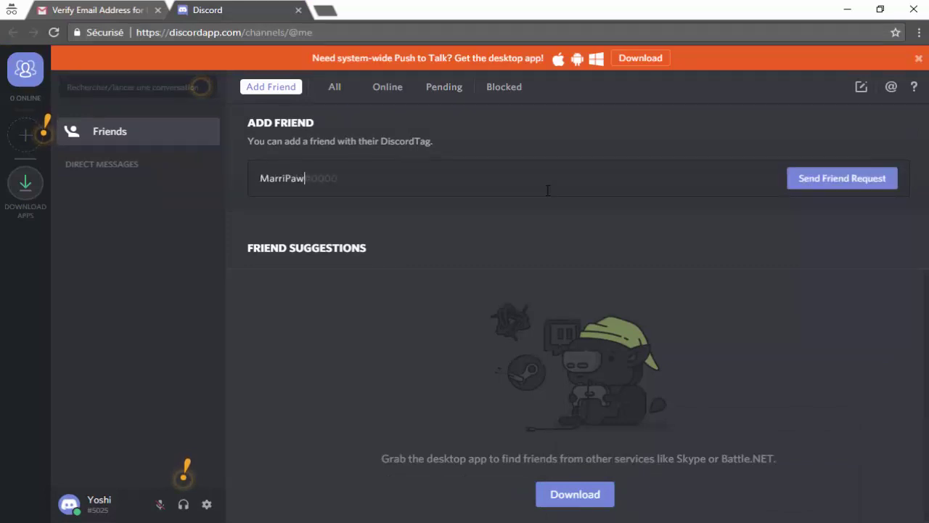
{"action": "type", "text": "#9644"}
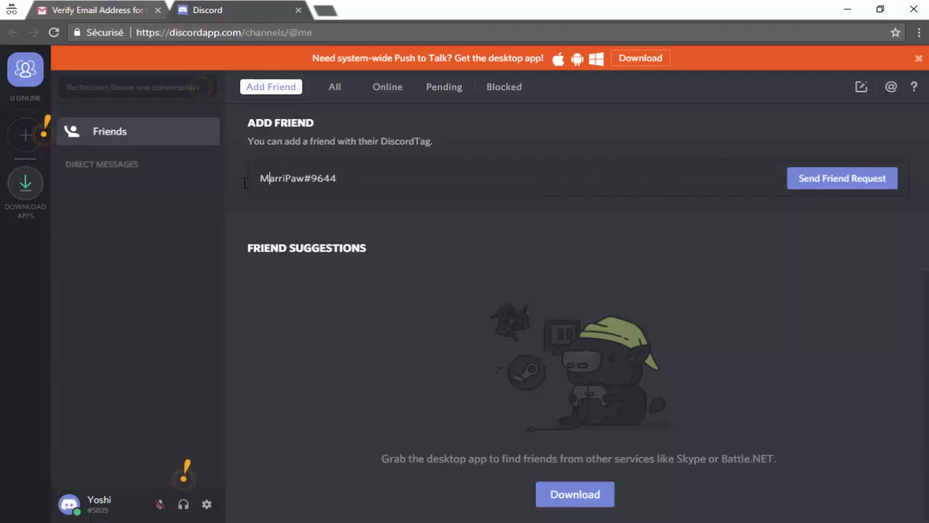
{"action": "left_click_drag", "start_coordinate": [270, 179], "coordinate": [240, 182]}
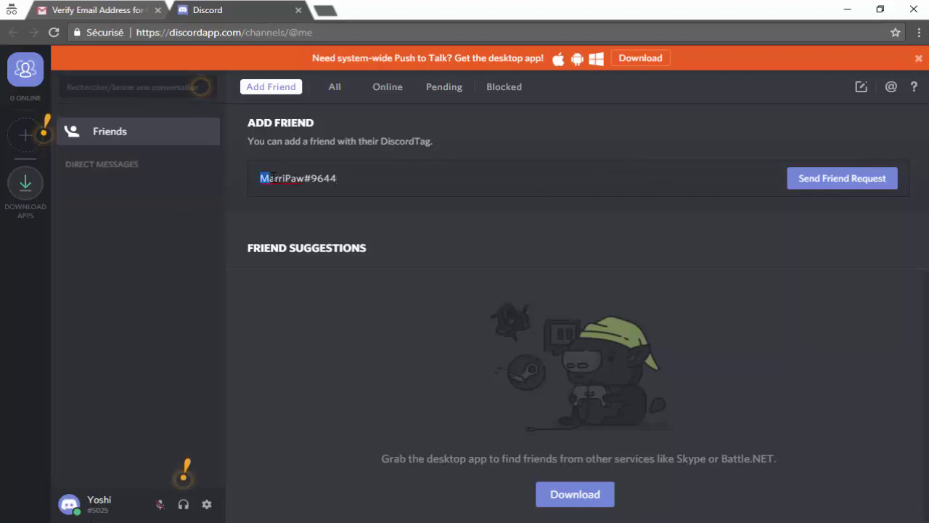
{"action": "key", "text": "Right"}
{"action": "key", "text": "Right"}
{"action": "key", "text": "Right"}
{"action": "key", "text": "shift+Right"}
{"action": "left_click", "coordinate": [802, 180]}
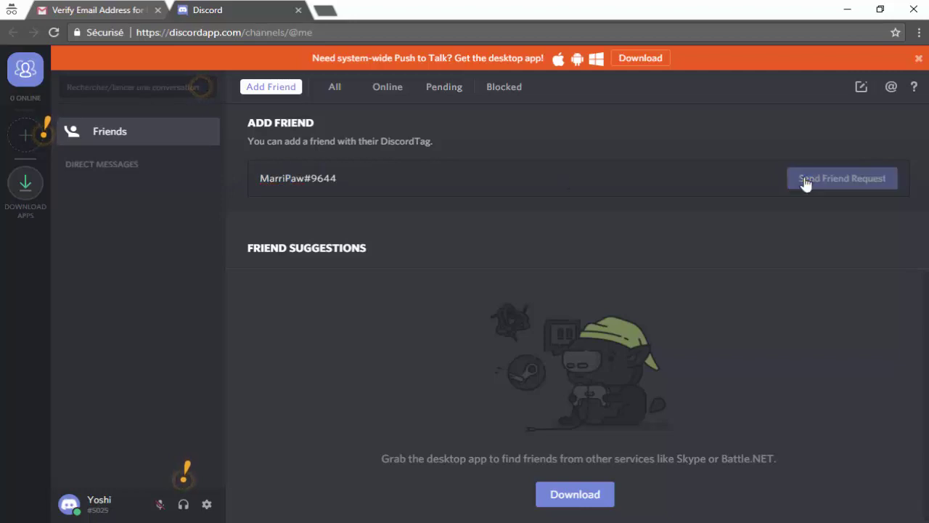